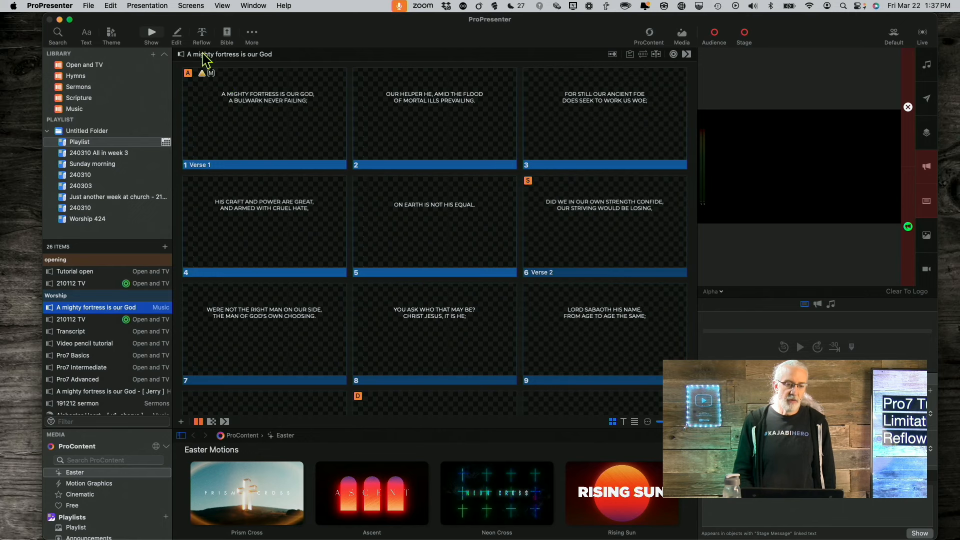
- In the Reflow editor, merge slide 2, starting "our helper he", into slide 1 of A mighty fortress is our God
click(202, 36)
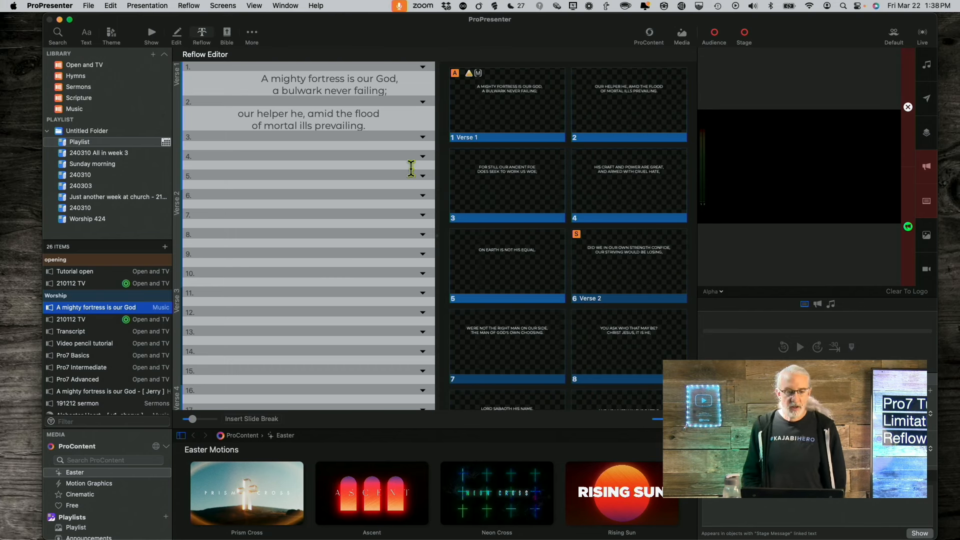
click(238, 115)
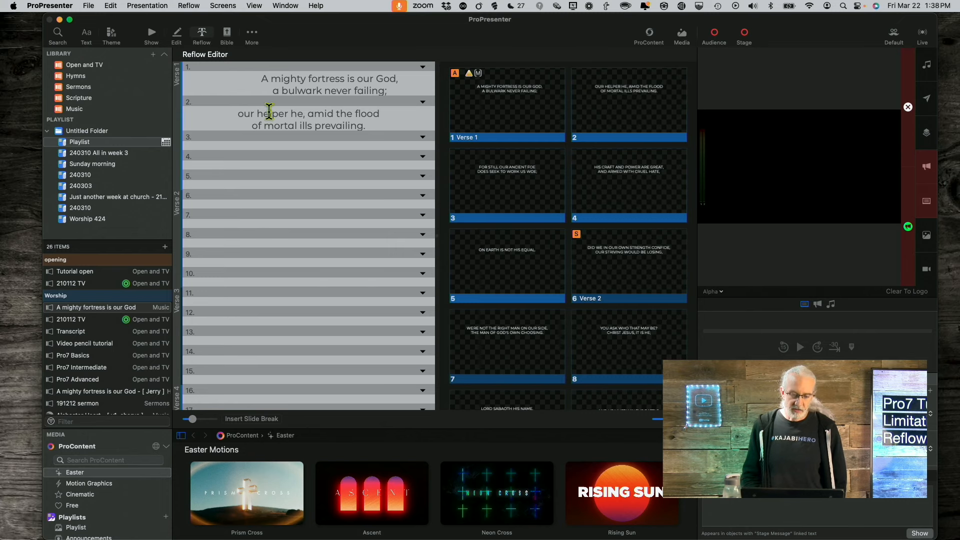
key(BackSpace)
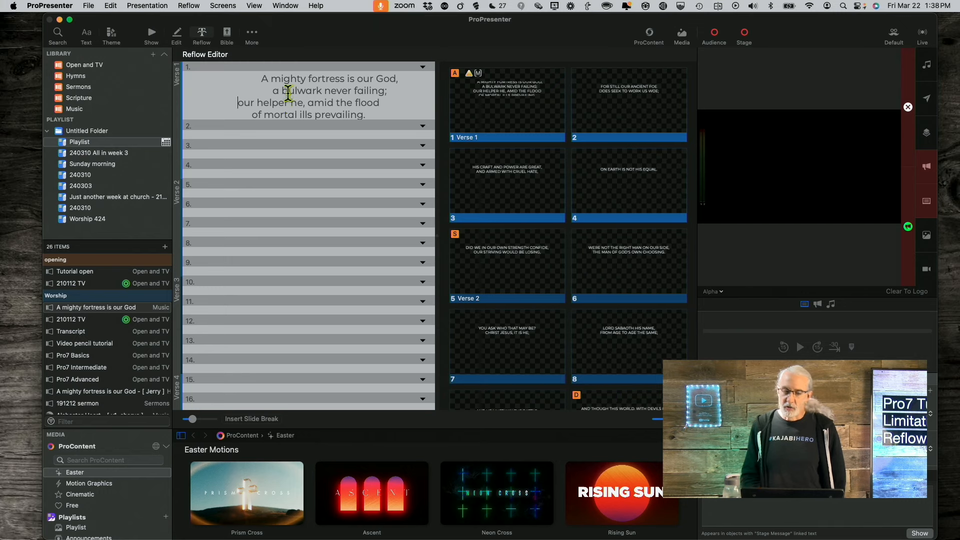
- In the slide editor, extend slide 1's lyrics text box downward to about 365 tall so all four lines fit
click(177, 35)
scroll(132, 189, up, 10)
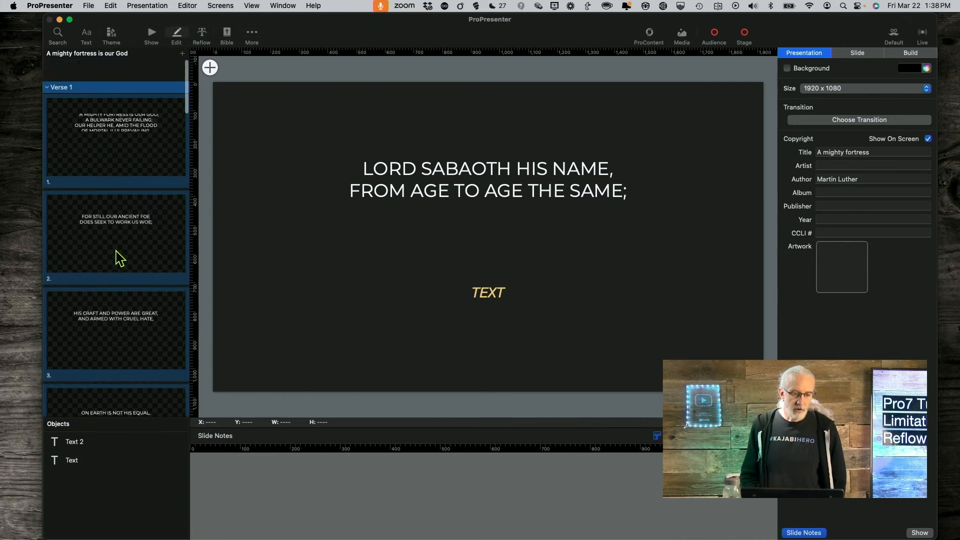
click(132, 139)
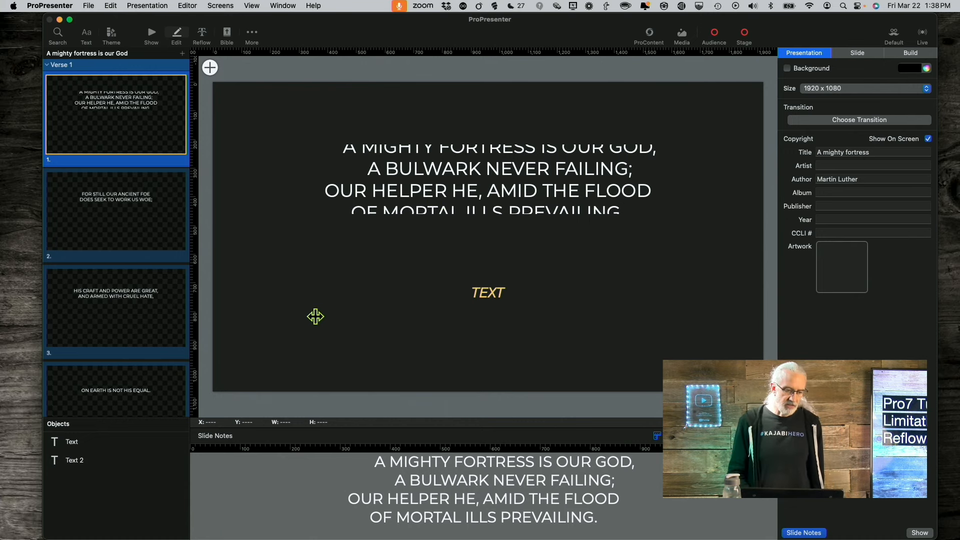
click(78, 445)
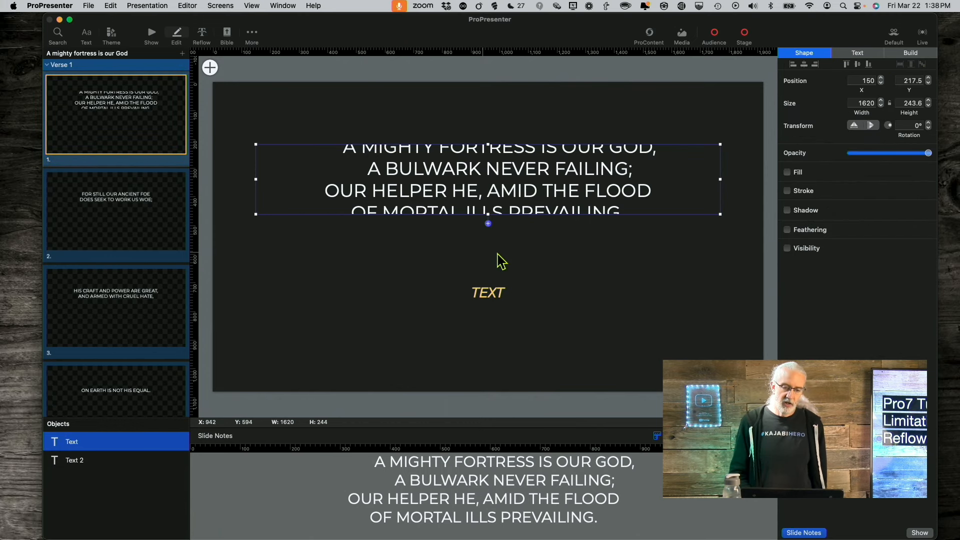
drag(486, 214, 488, 249)
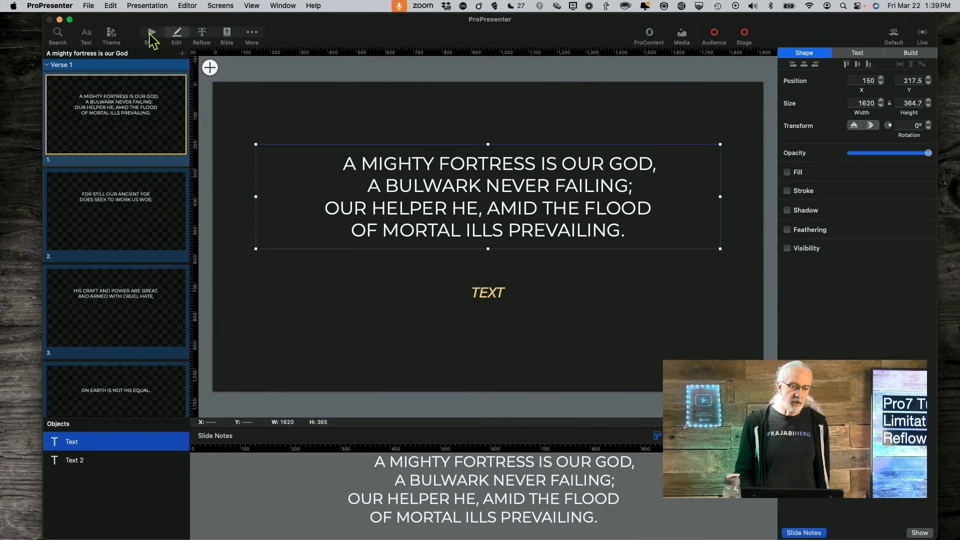
- Return to the Reflow editor and insert a slide break before "our helper he" in slide 1
click(202, 36)
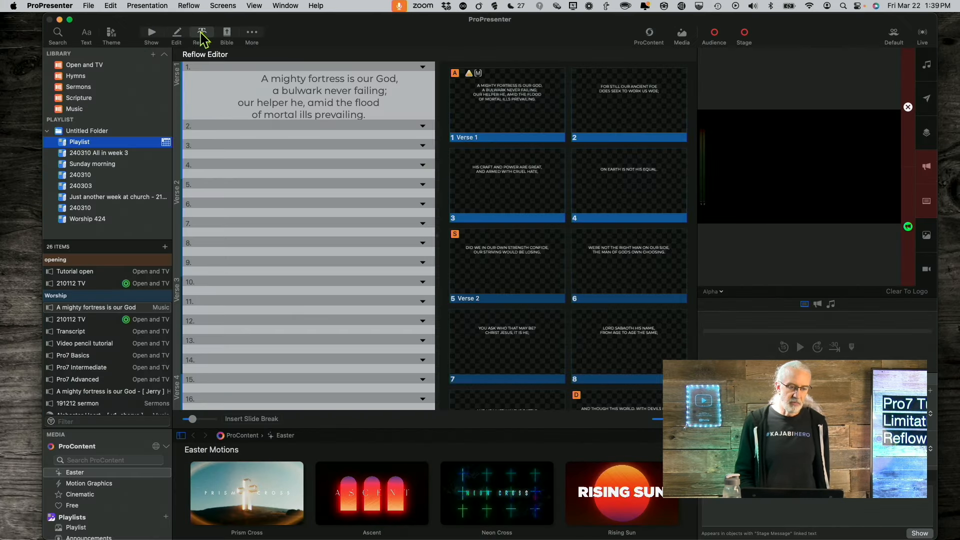
click(238, 104)
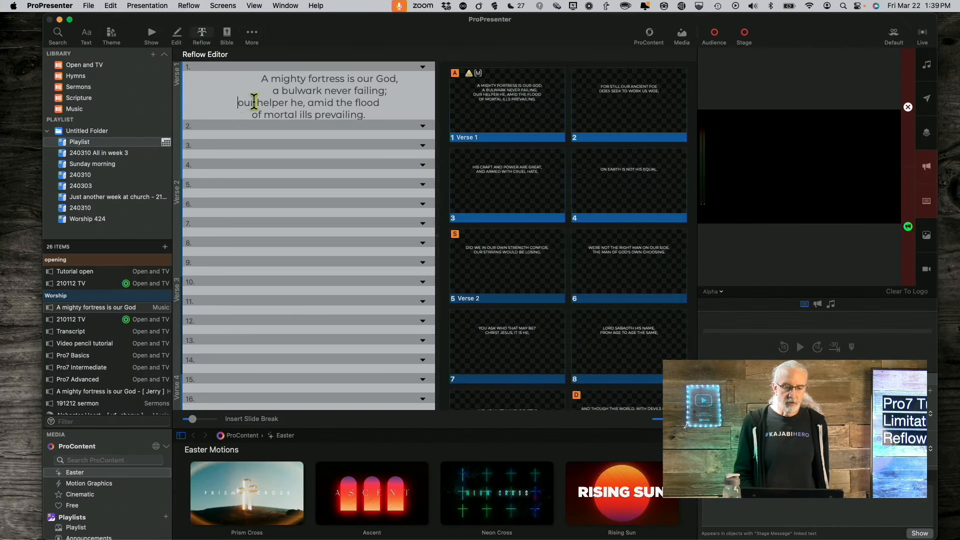
click(261, 419)
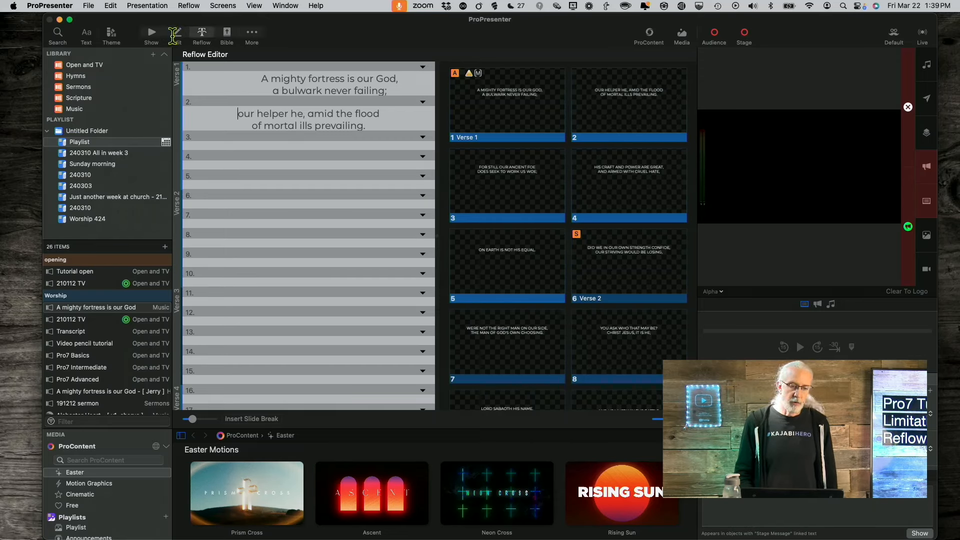
- Compare the lyrics text placement on slides 1 and 2 in the slide editor
click(177, 34)
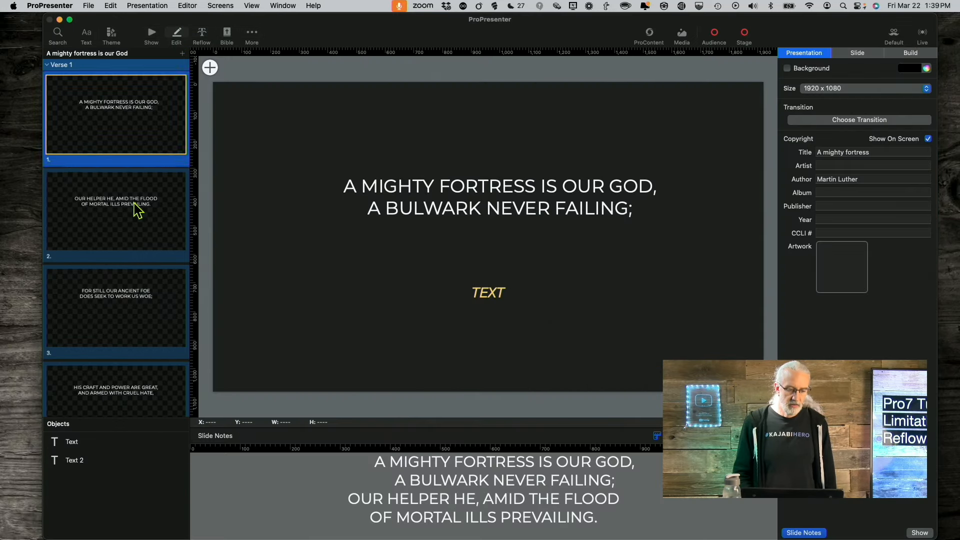
click(137, 211)
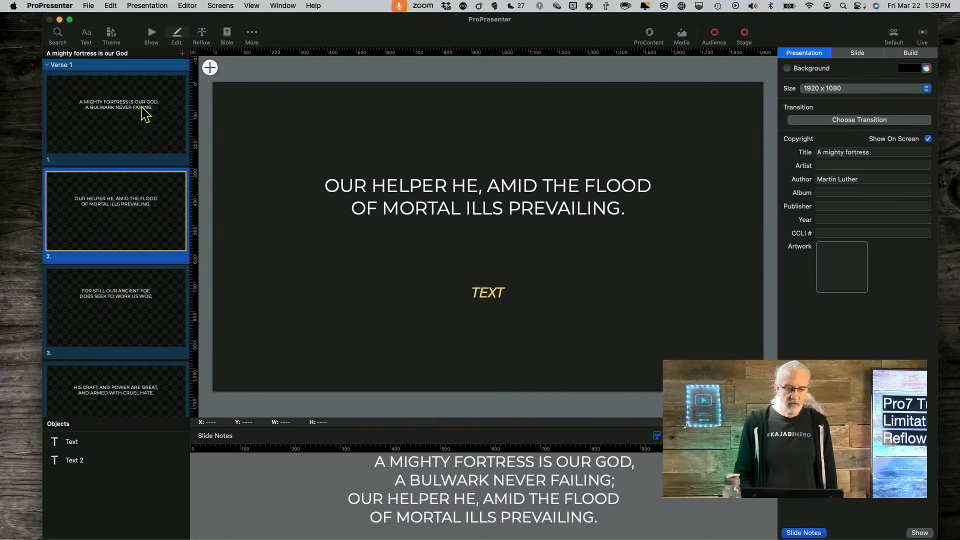
click(145, 114)
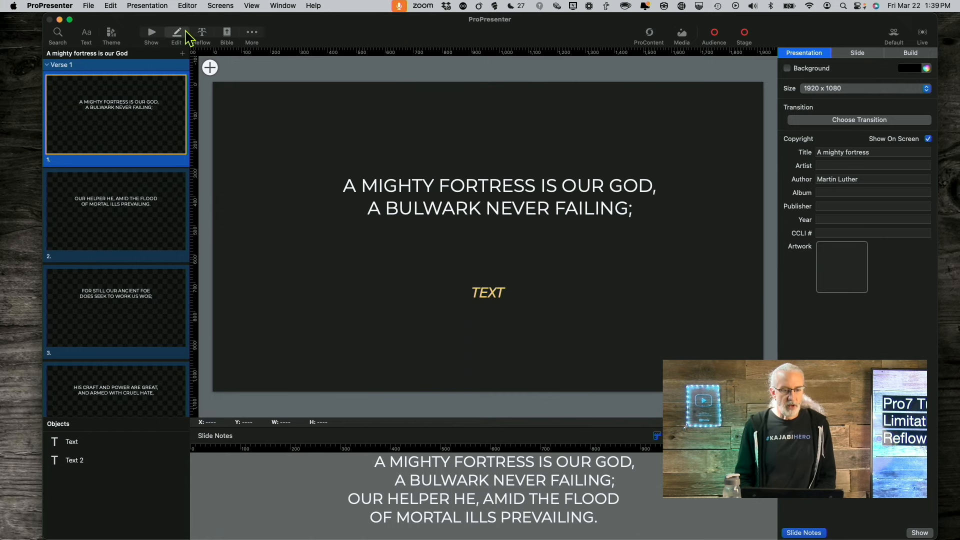
- Enlarge the Reflow editor's slide previews and try to merge slide 4, "His craft and power are great", into slide 3
click(201, 35)
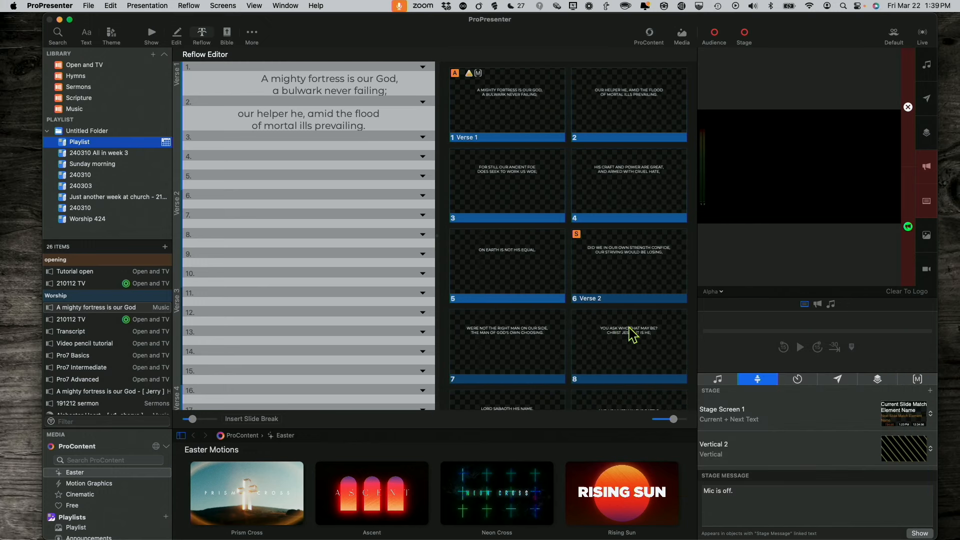
drag(674, 419, 682, 419)
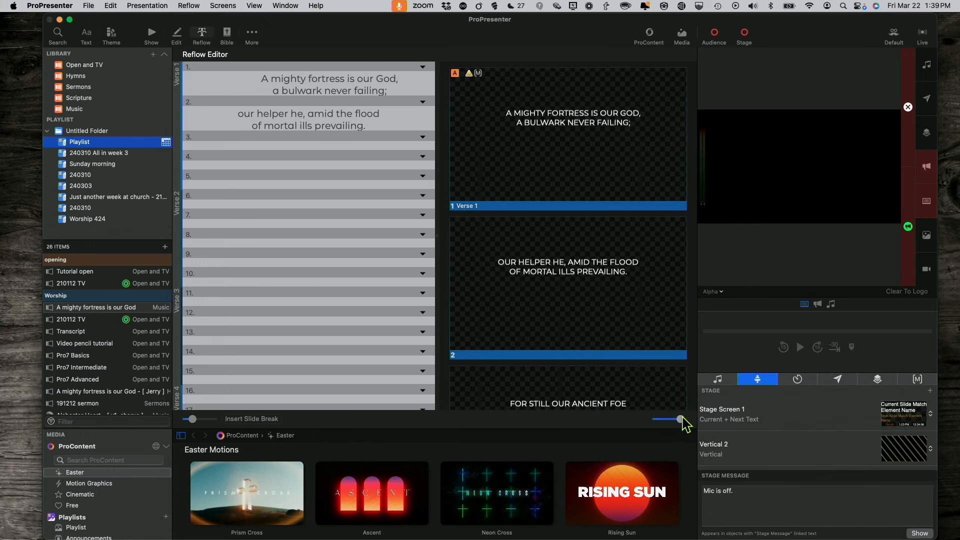
scroll(566, 262, down, 5)
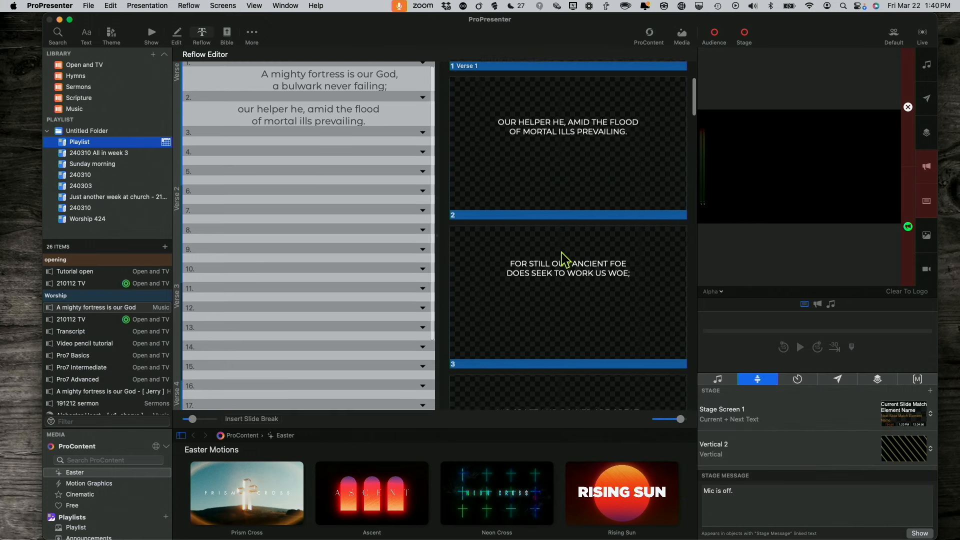
scroll(566, 260, down, 3)
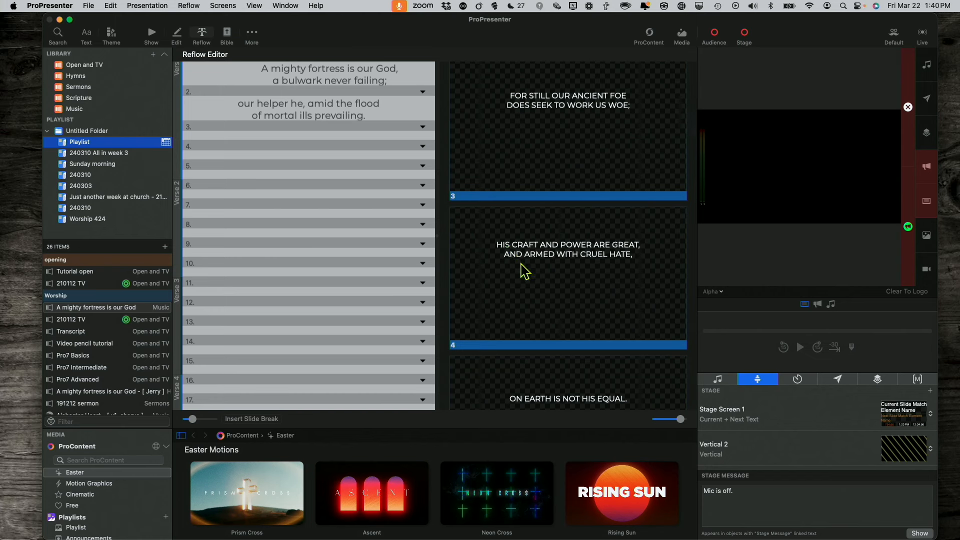
click(231, 153)
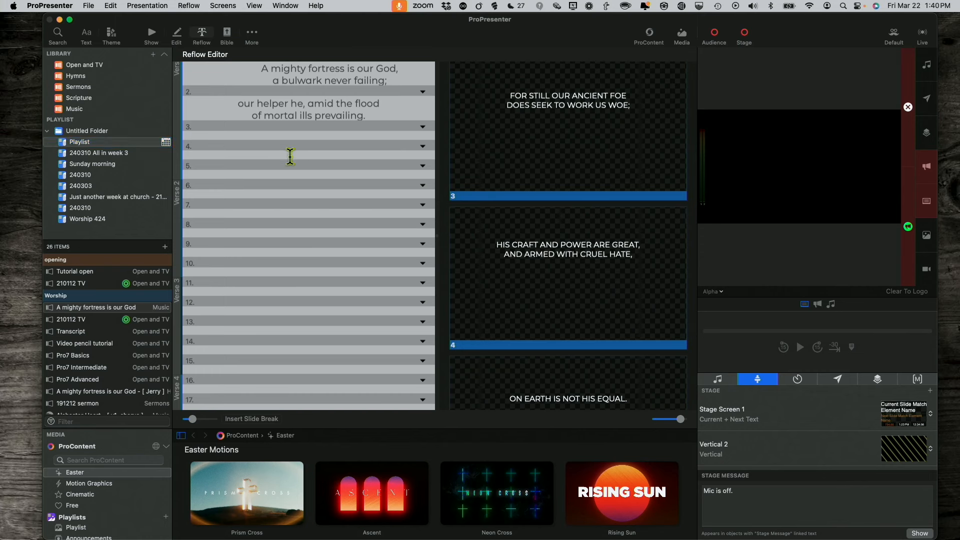
key(BackSpace)
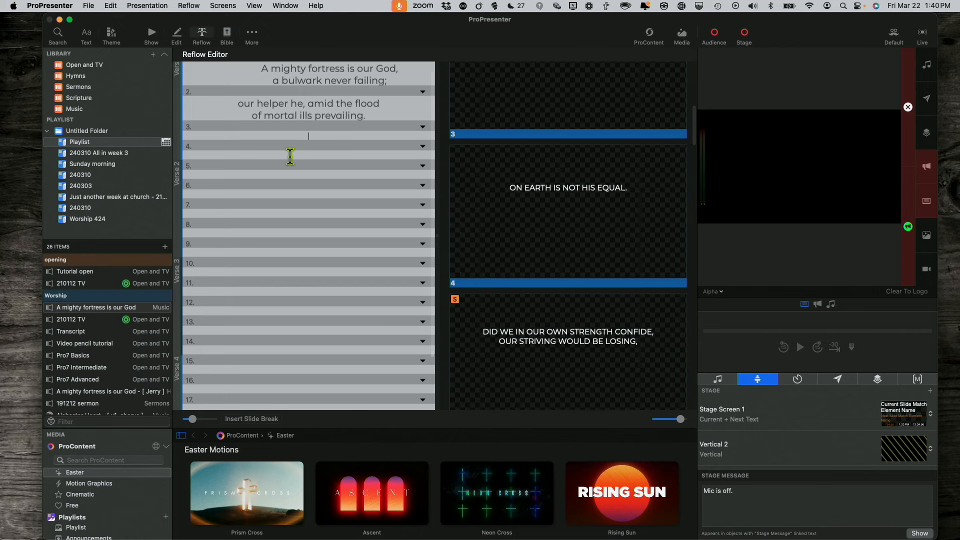
- Review the slides around slide 3 and inspect slide 3's second text box, Text 2, in the slide editor
scroll(525, 182, up, 5)
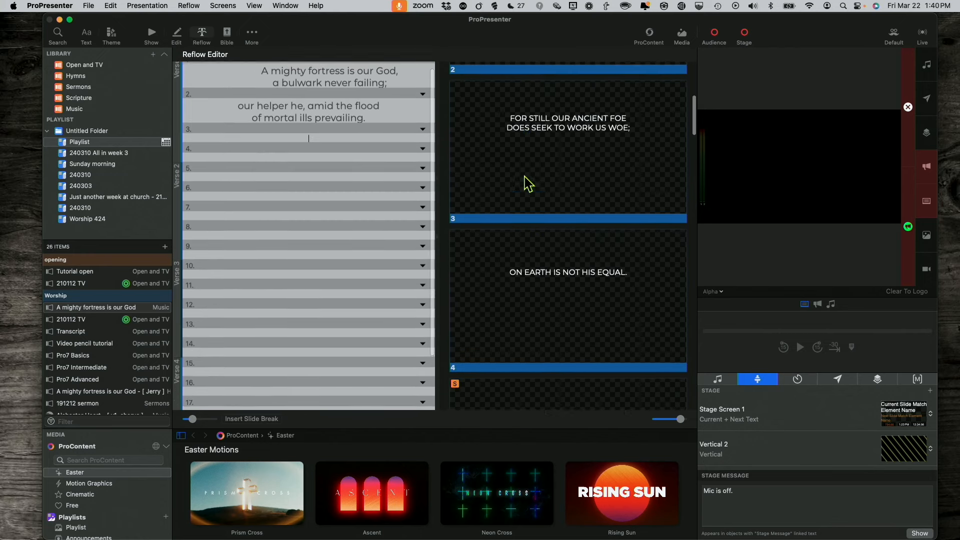
scroll(528, 184, up, 5)
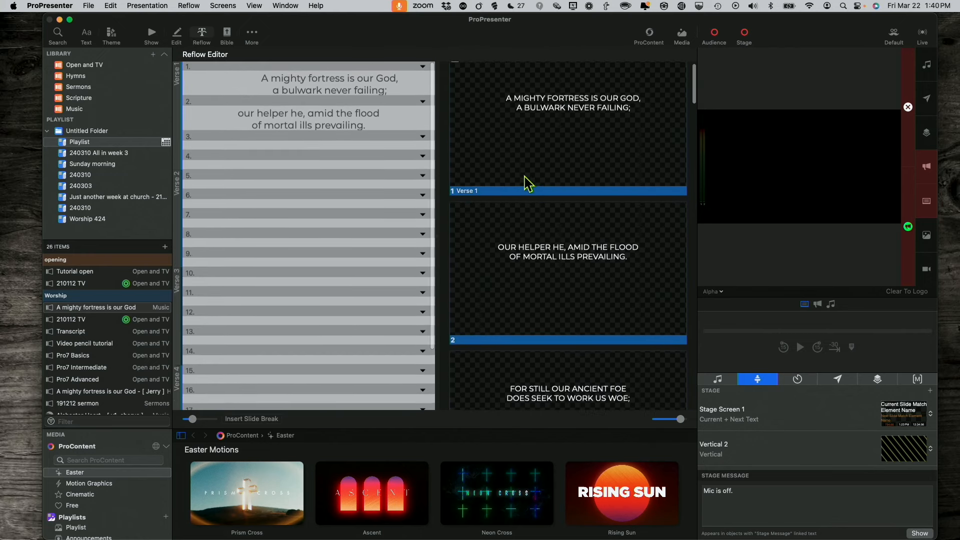
scroll(529, 184, down, 2)
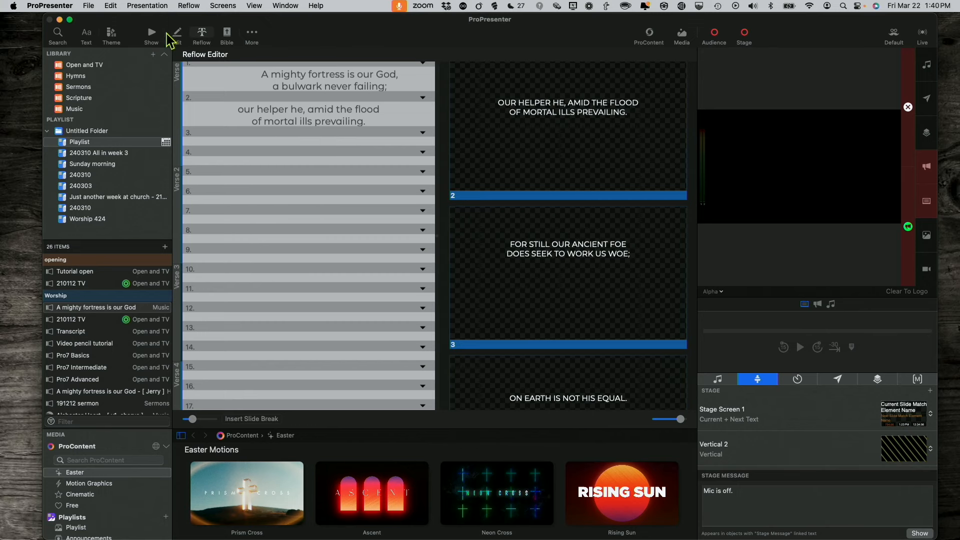
click(178, 35)
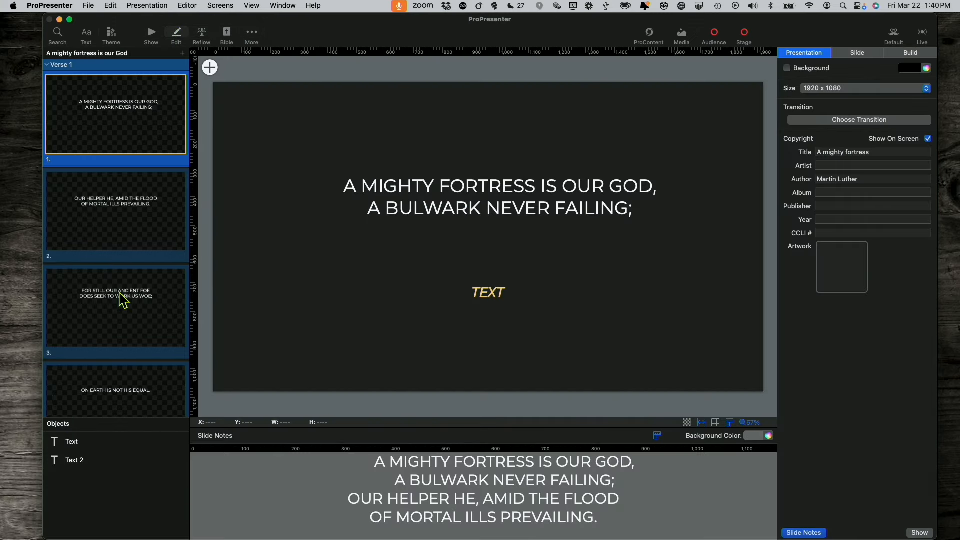
click(123, 300)
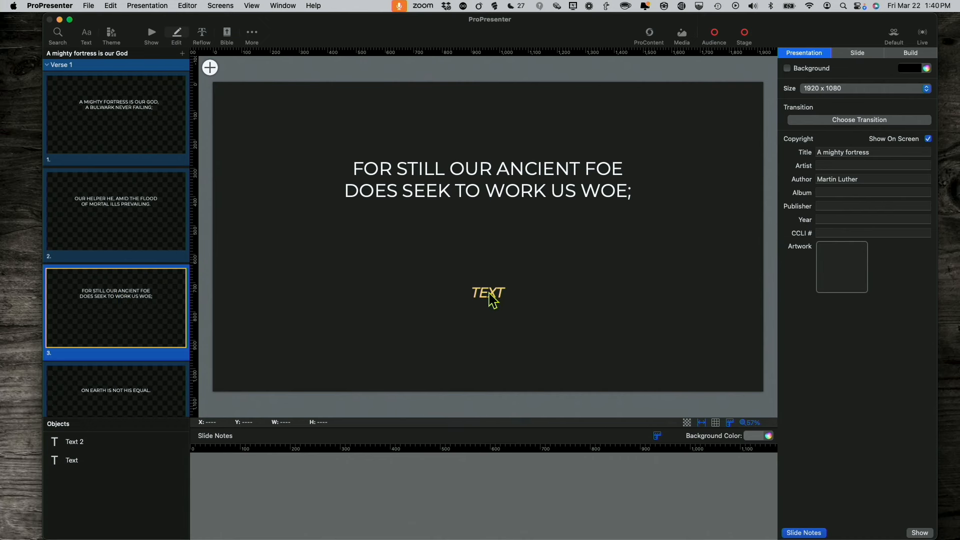
click(468, 293)
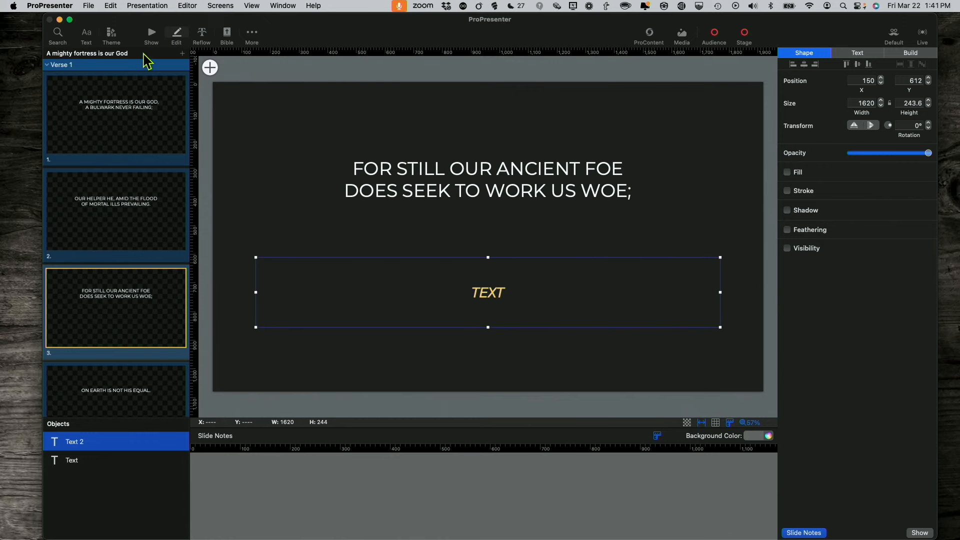
- In the Reflow editor, try to split slide 3 by inserting a slide break in its blank text area
click(201, 36)
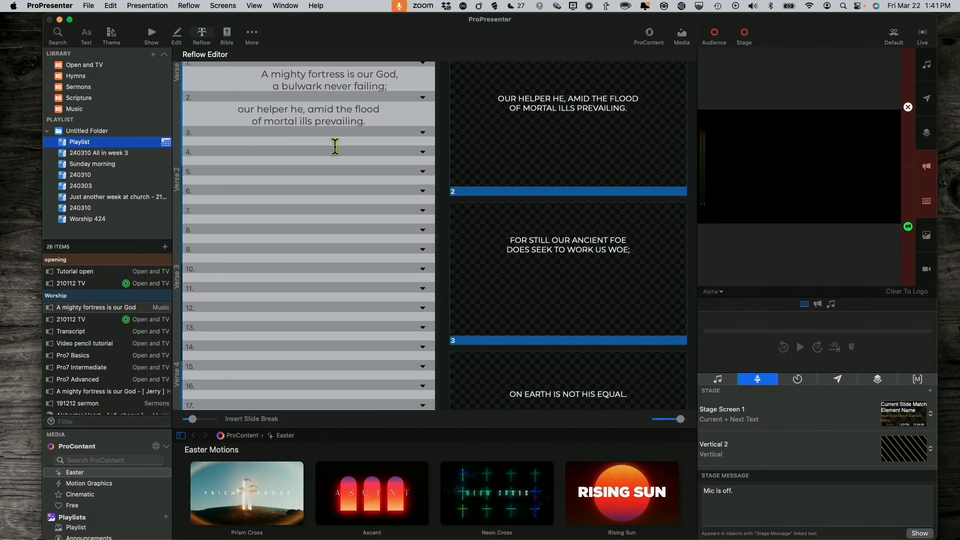
click(352, 138)
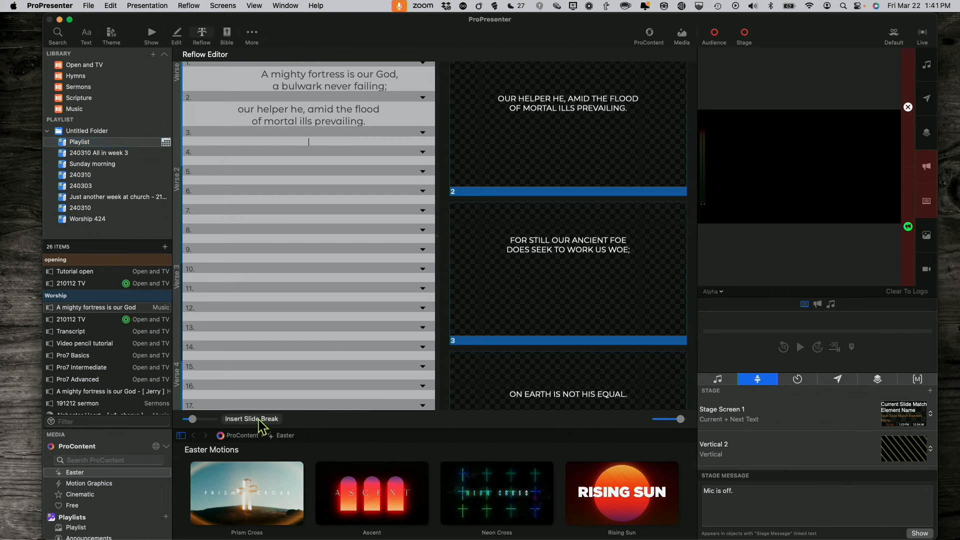
click(259, 422)
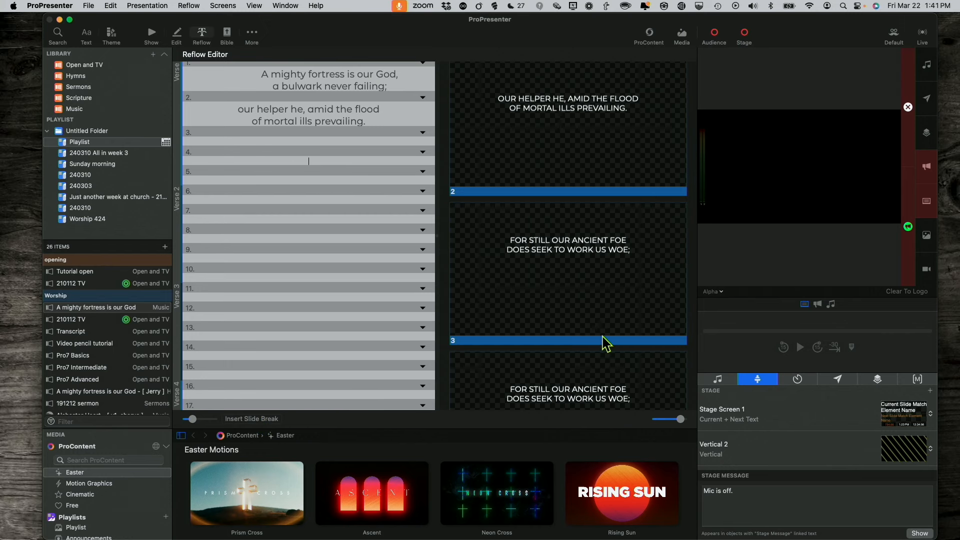
- Compare the previews of slides 3 and 4 on either side of the inserted slide break
scroll(607, 343, down, 2)
scroll(606, 344, down, 3)
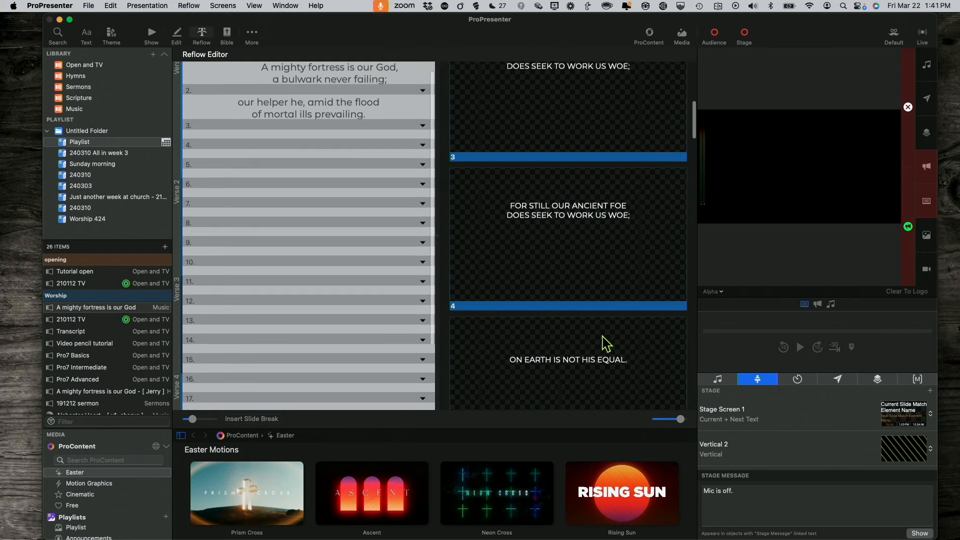
scroll(606, 344, up, 1)
scroll(607, 344, up, 3)
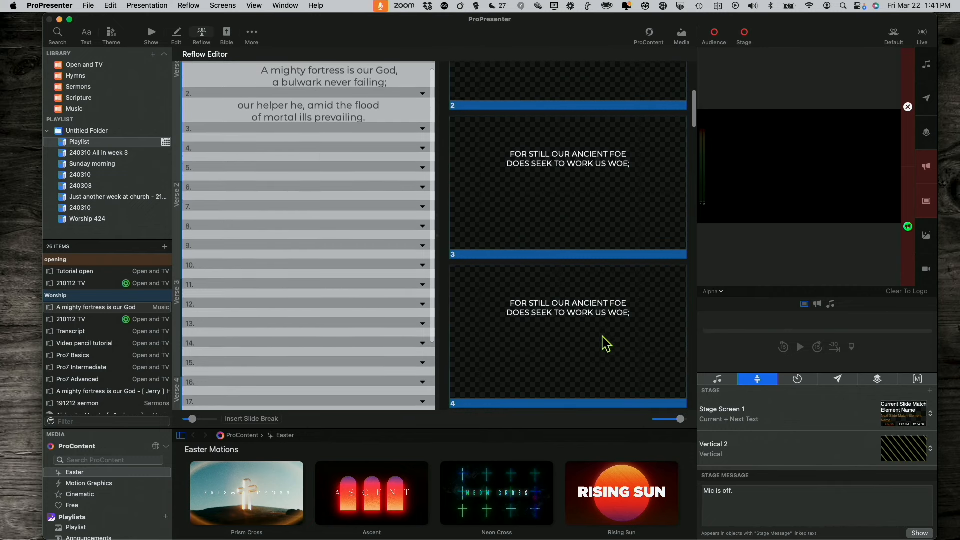
scroll(578, 350, down, 2)
scroll(578, 350, down, 1)
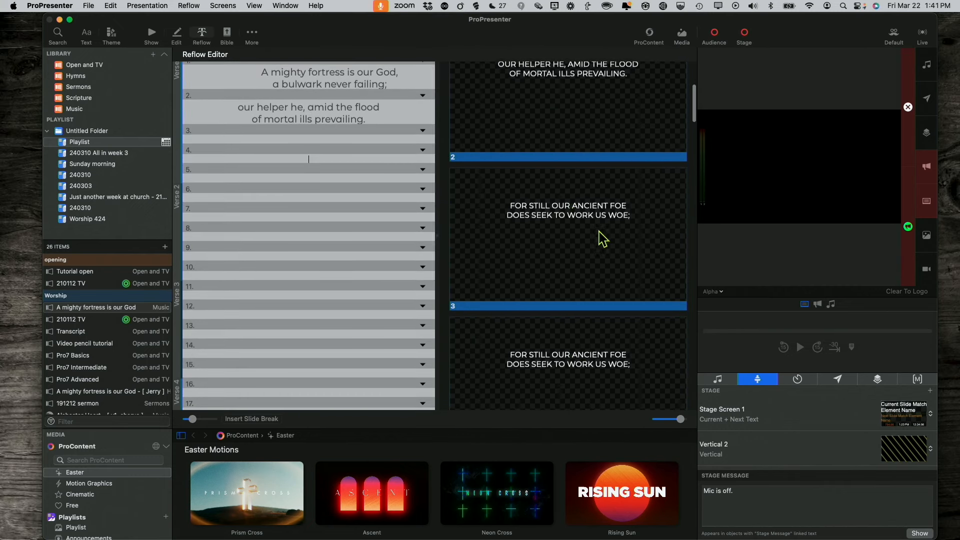
scroll(582, 310, down, 2)
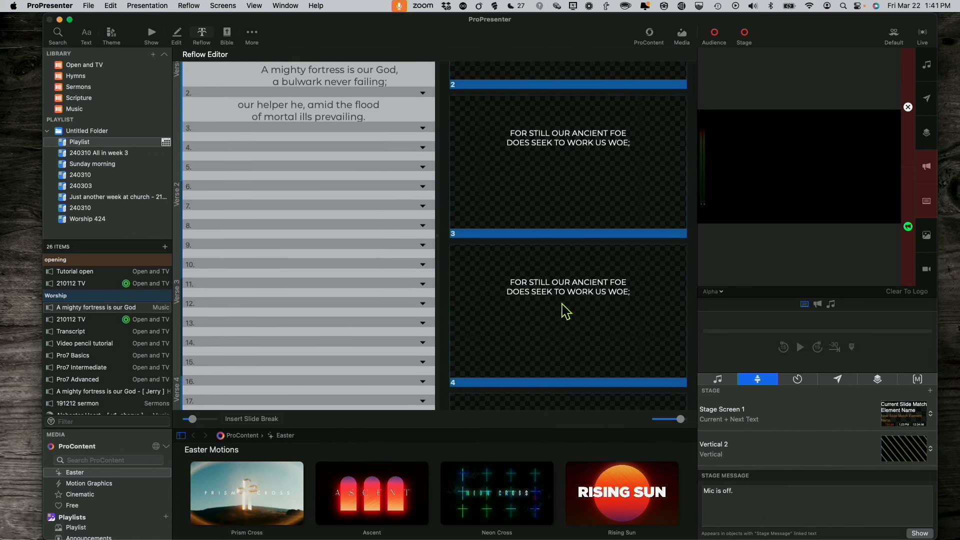
- Undo the inserted slide break and the merge of slide 4 into slide 3, and check the slide previews
scroll(565, 312, down, 5)
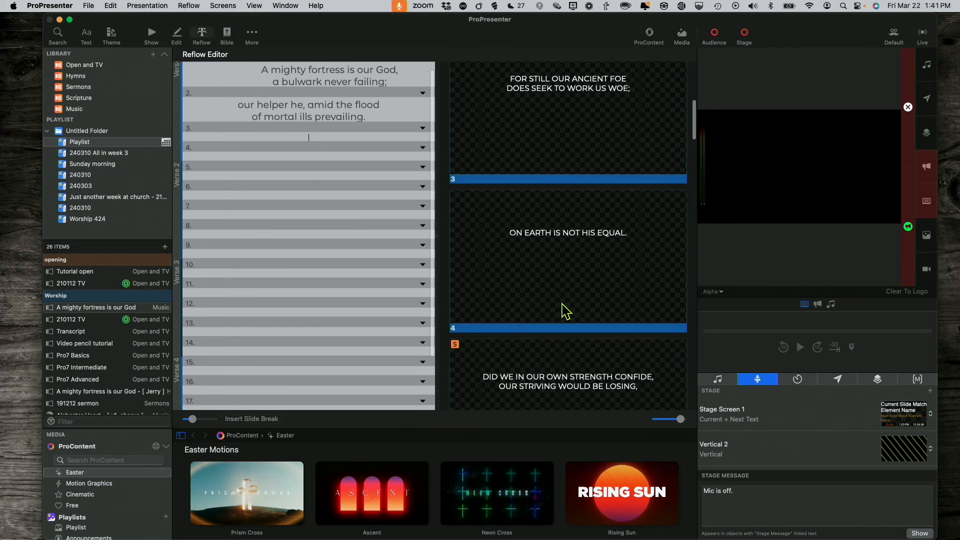
scroll(566, 311, up, 5)
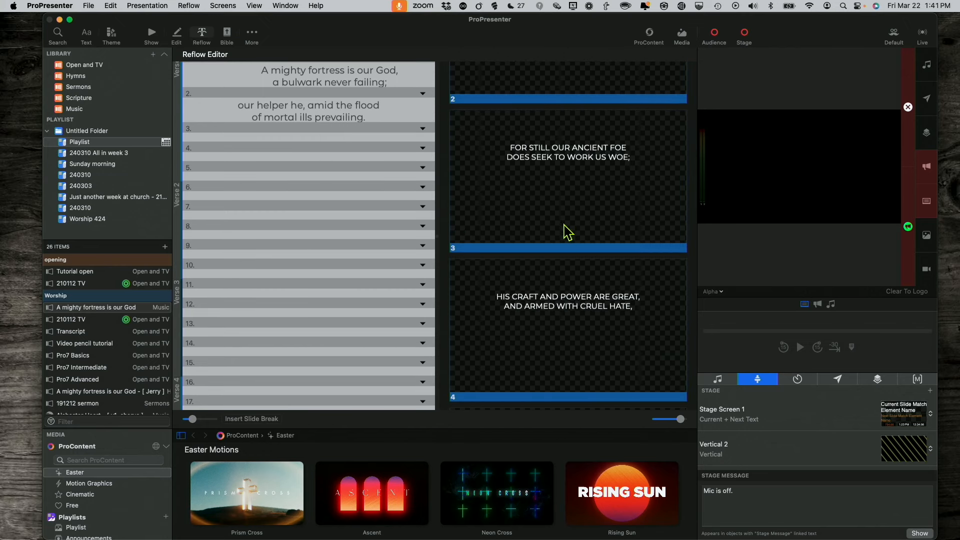
scroll(566, 230, up, 3)
scroll(566, 231, down, 3)
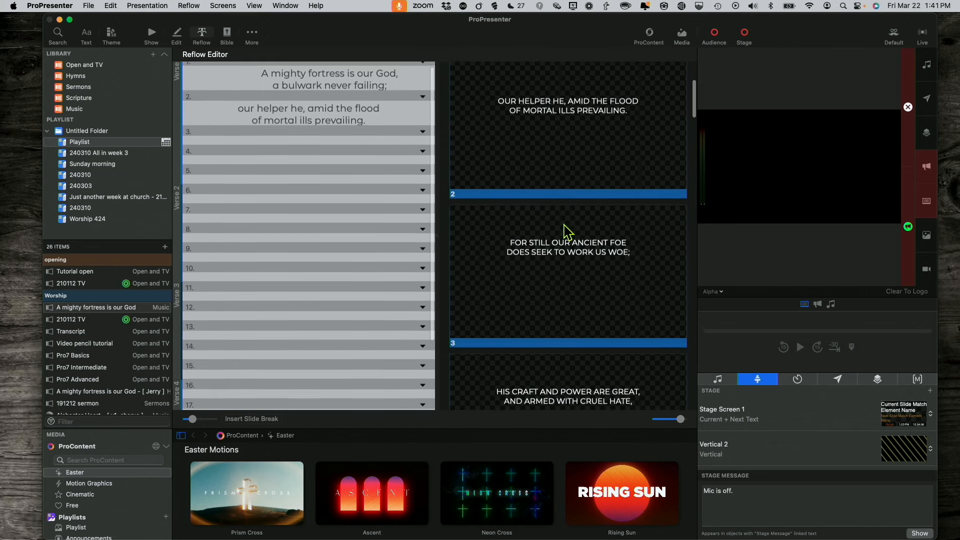
scroll(574, 215, up, 3)
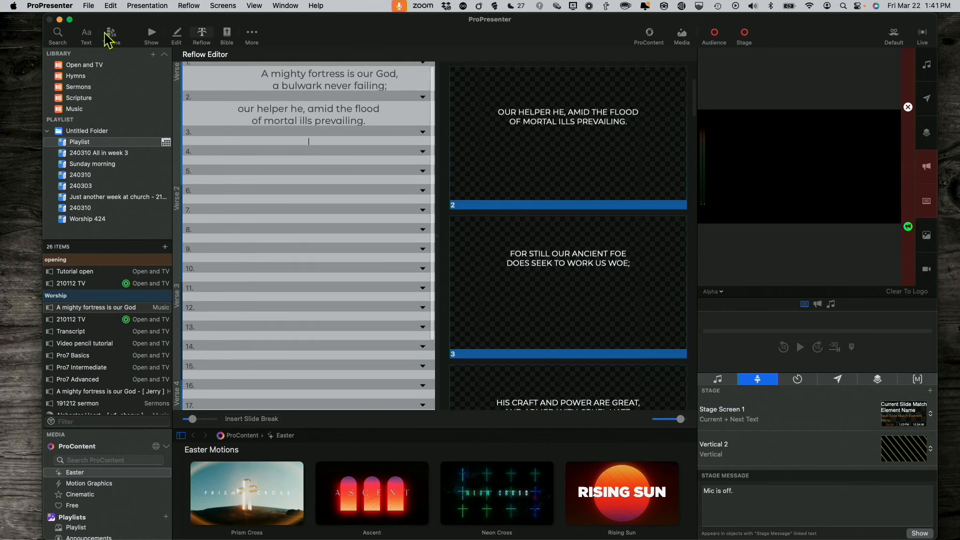
click(111, 6)
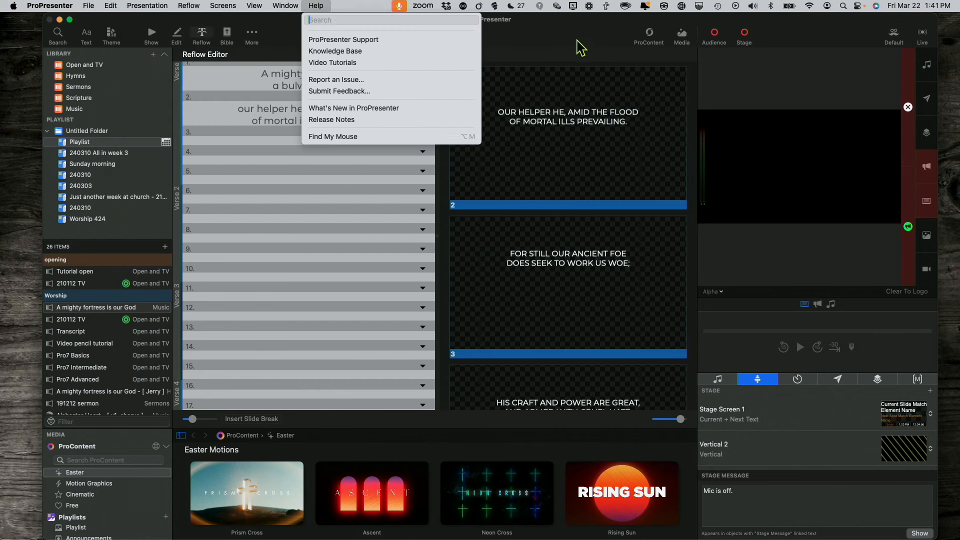
click(576, 36)
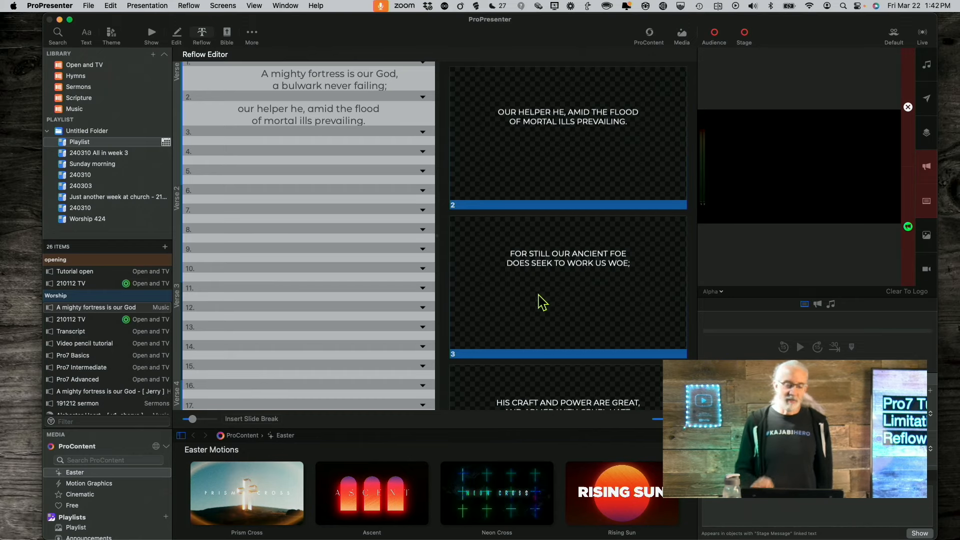
click(308, 140)
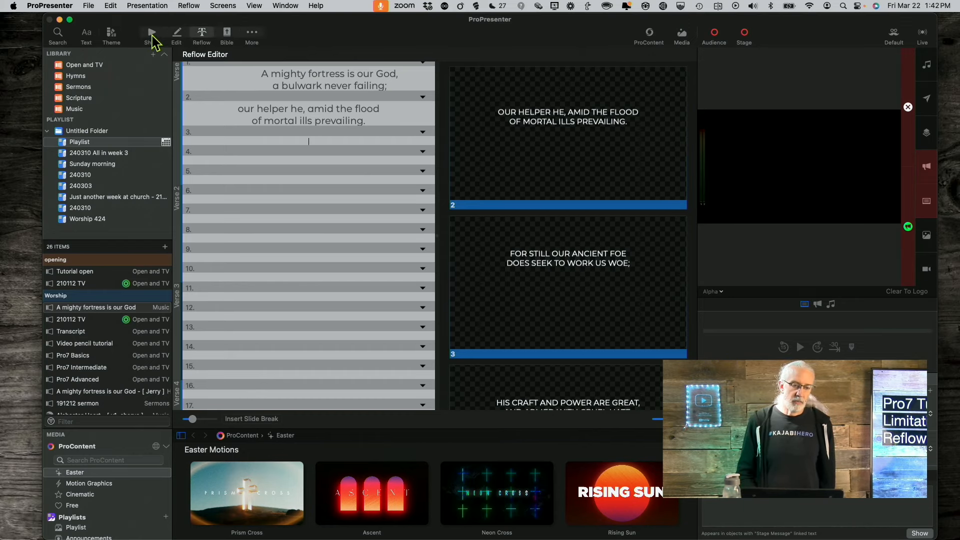